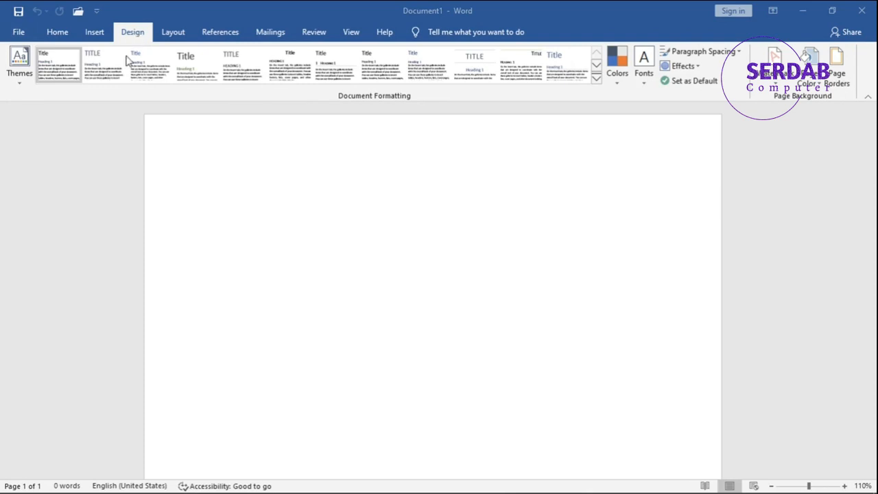
Fill the blank document with random sample paragraphs using =rand().
click(20, 80)
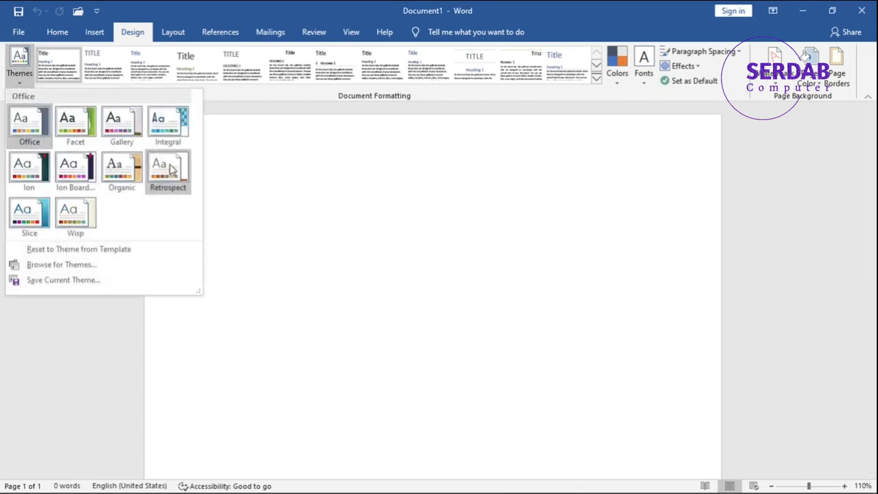
click(238, 168)
text(=rand())
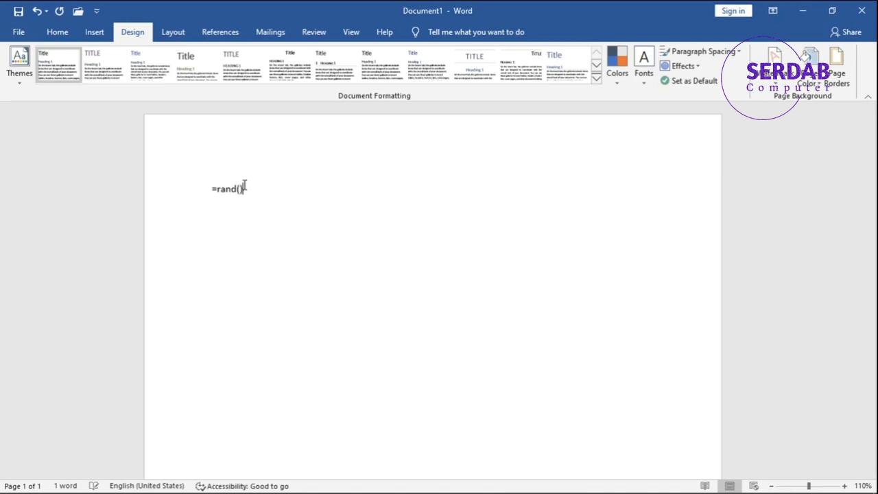
key(Return)
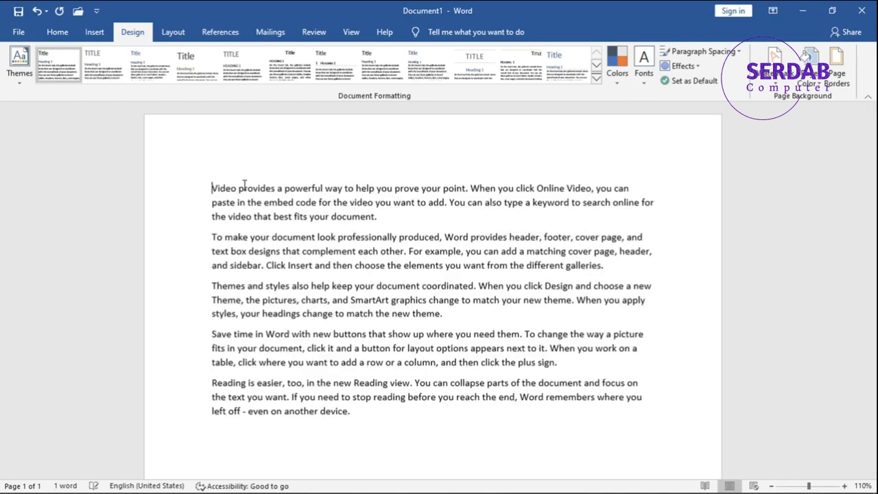
Add the line "Title" above the first paragraph and apply the Title style to it.
key(Return)
text(Title)
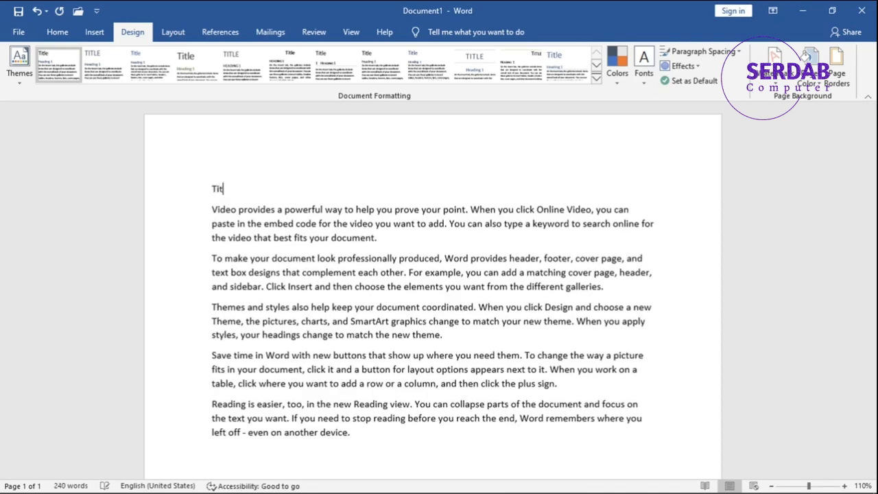
double_click(206, 188)
click(57, 33)
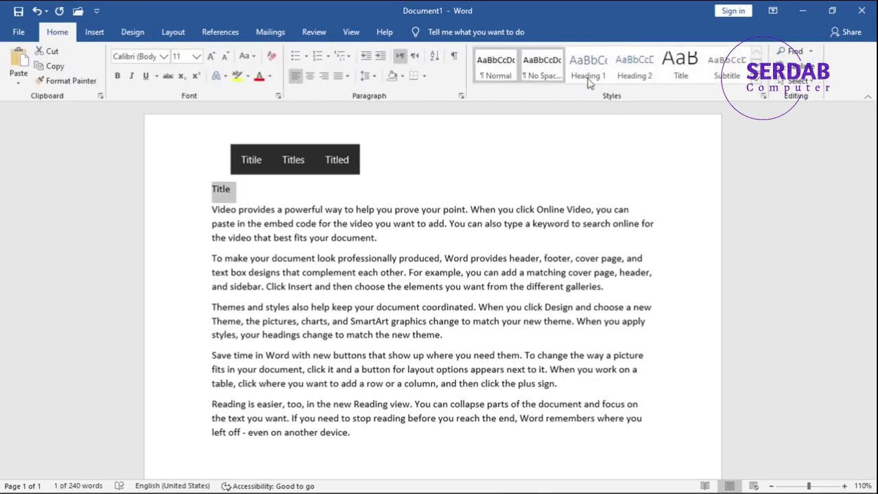
click(681, 66)
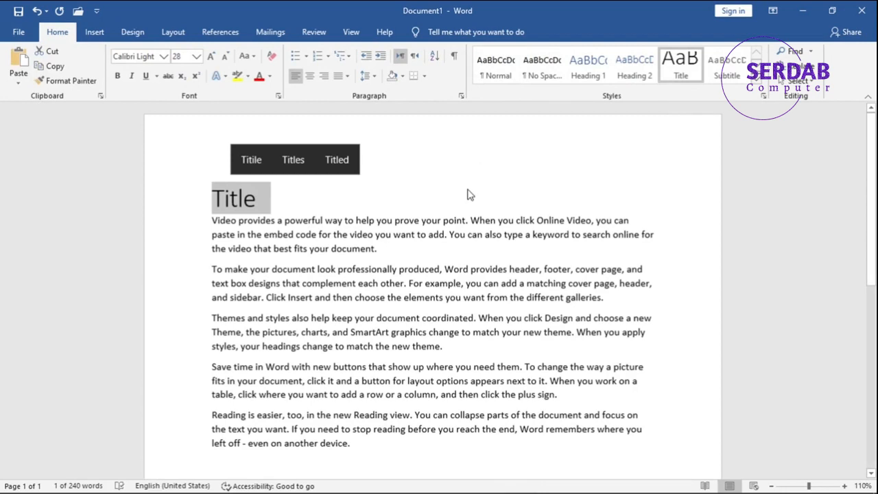
Add the line "Subtitle" below the title and apply the Subtitle style to it.
drag(382, 441, 221, 228)
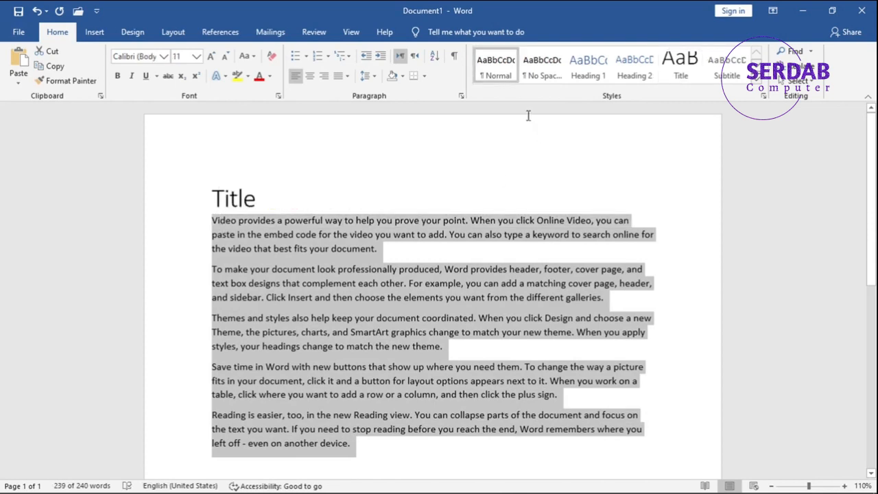
click(387, 201)
key(Return)
text(s)
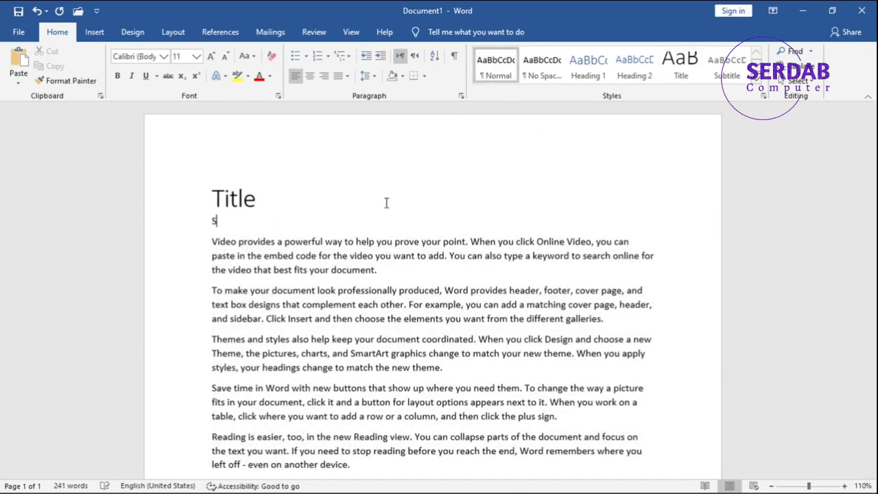
text(ubtitle)
double_click(216, 218)
click(727, 66)
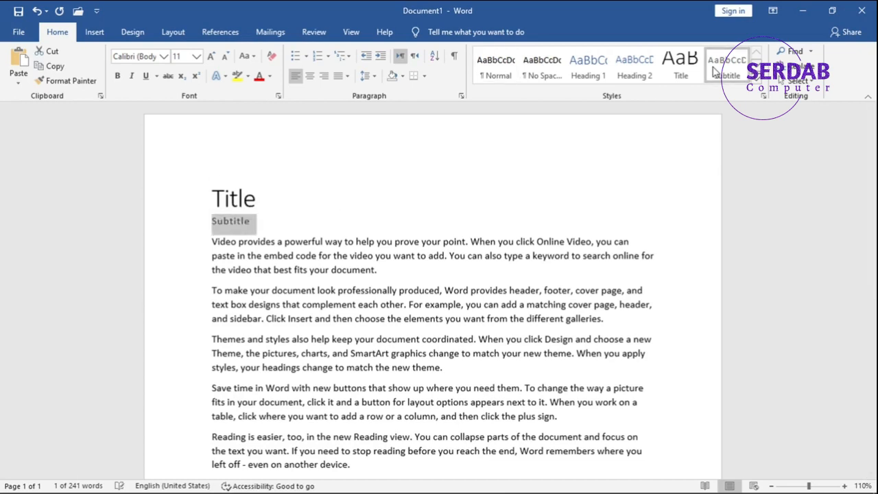
click(431, 339)
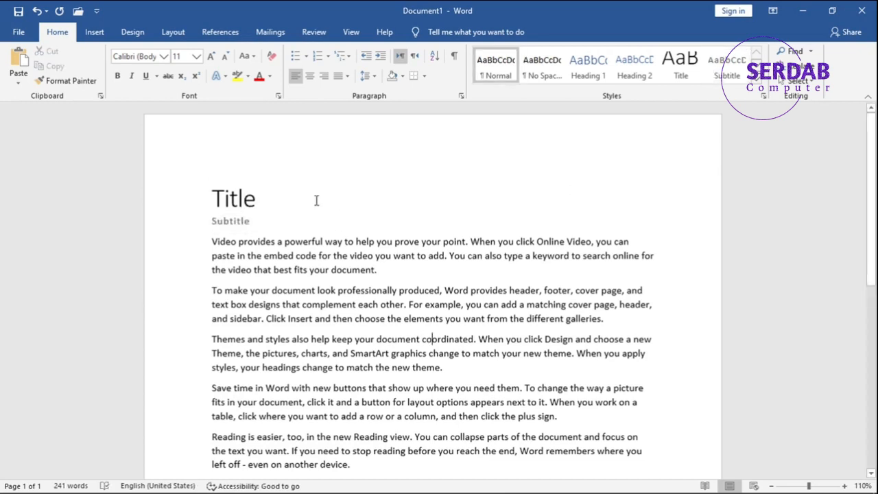
Apply the Facet theme to the document.
click(134, 33)
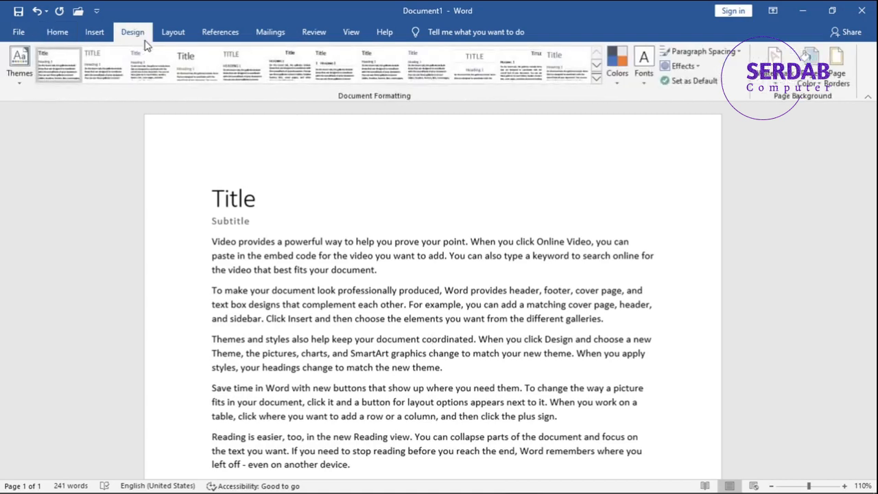
click(20, 65)
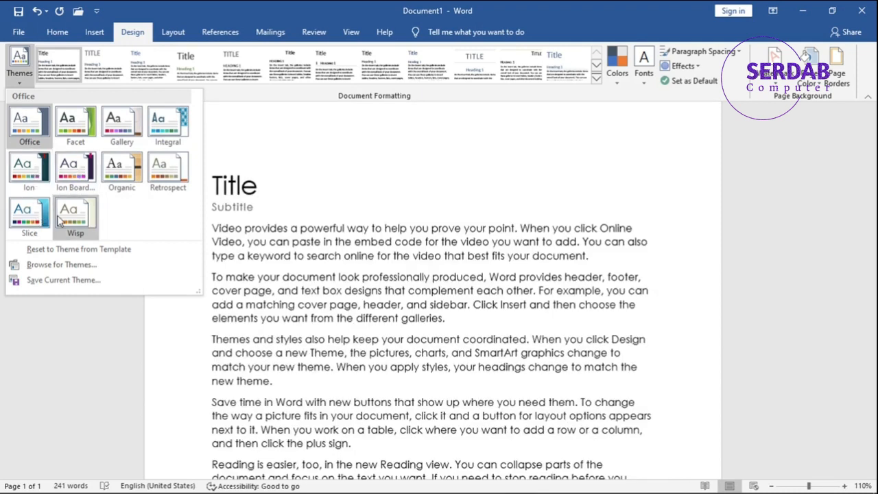
click(67, 135)
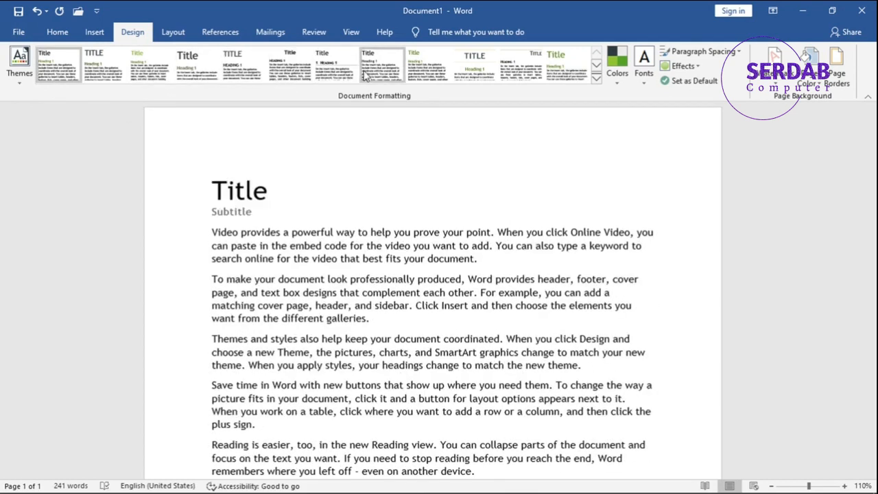
View the dialogs for browsing for a theme file and saving the current theme, cancelling each one.
click(20, 80)
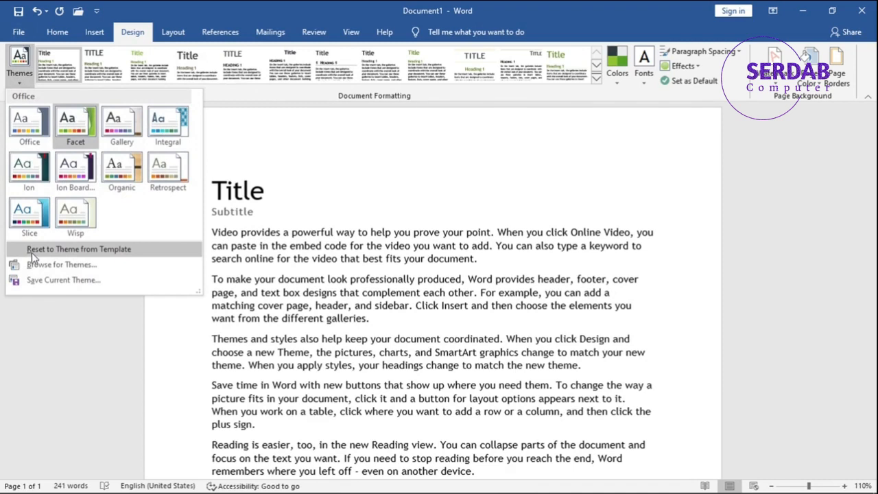
click(69, 266)
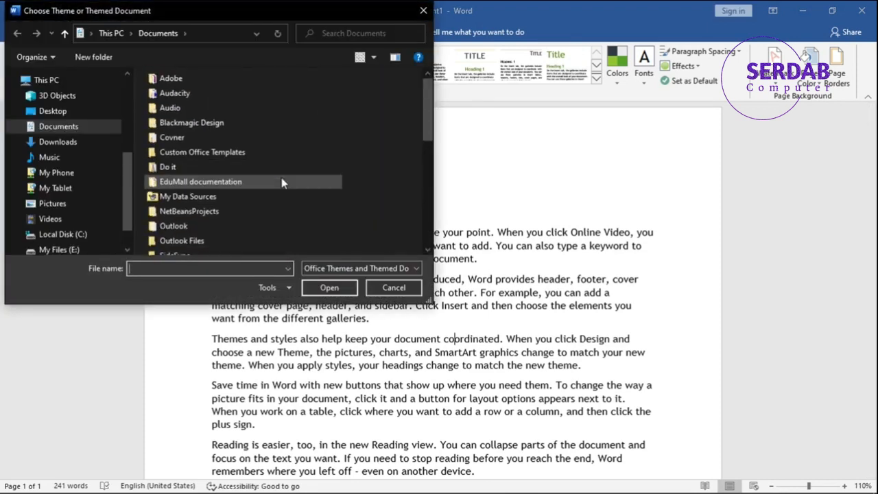
click(376, 287)
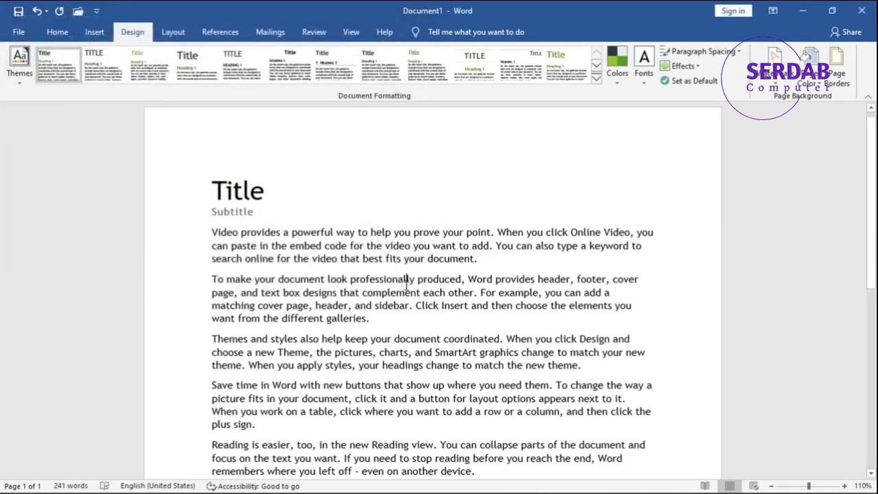
click(15, 80)
click(32, 273)
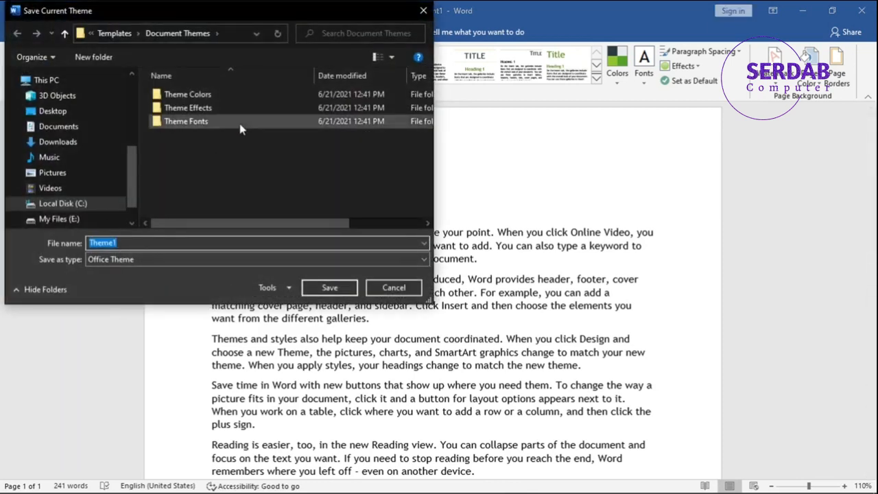
click(386, 287)
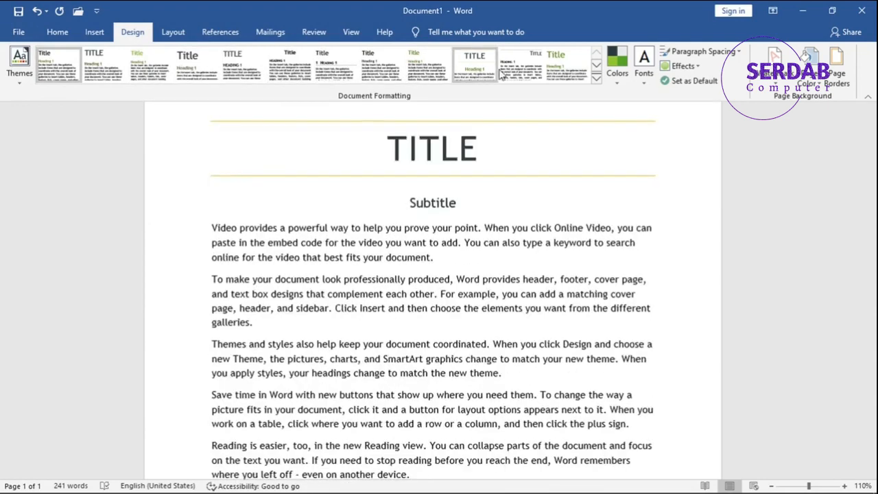
Try other built-in style sets on the document and settle on the Black & White (Word) style set.
click(596, 78)
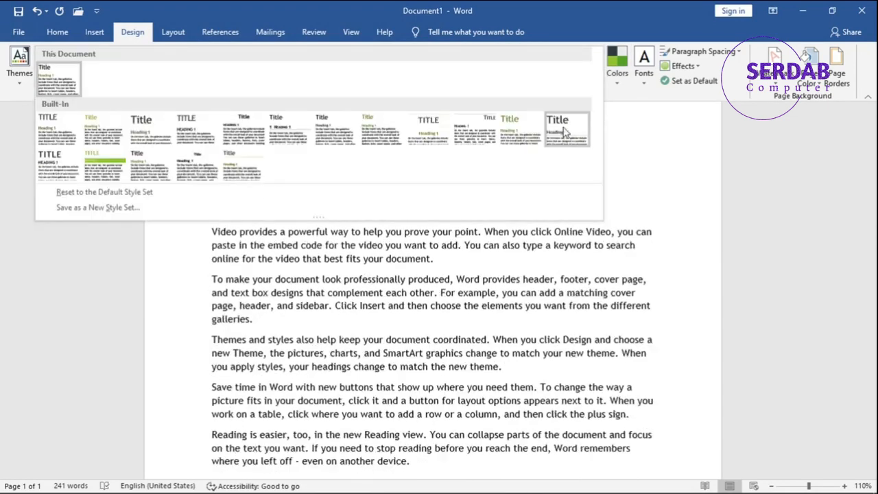
click(119, 169)
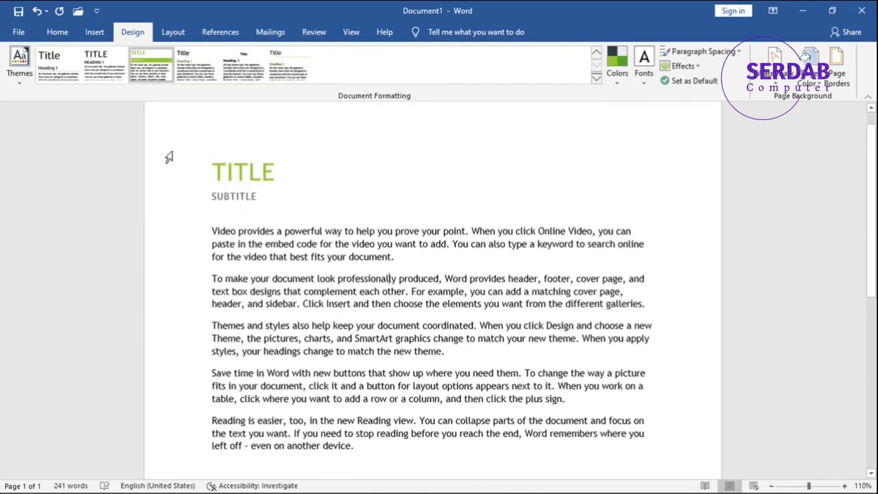
click(39, 74)
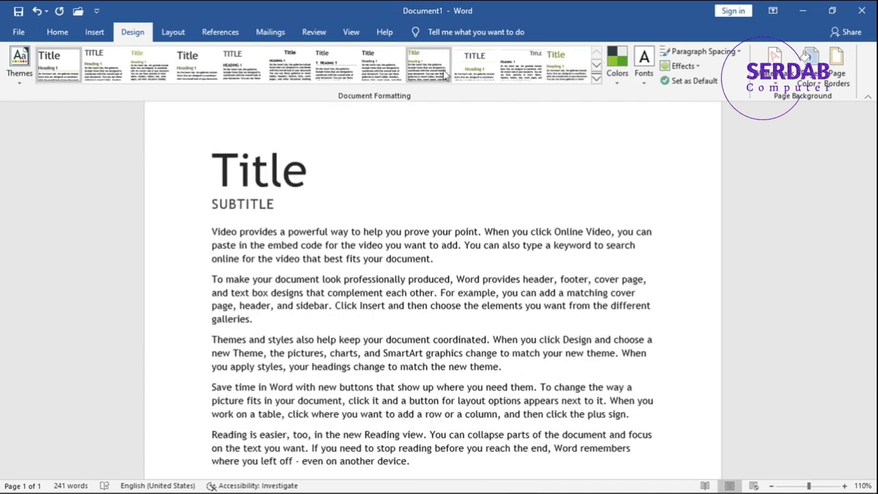
click(383, 63)
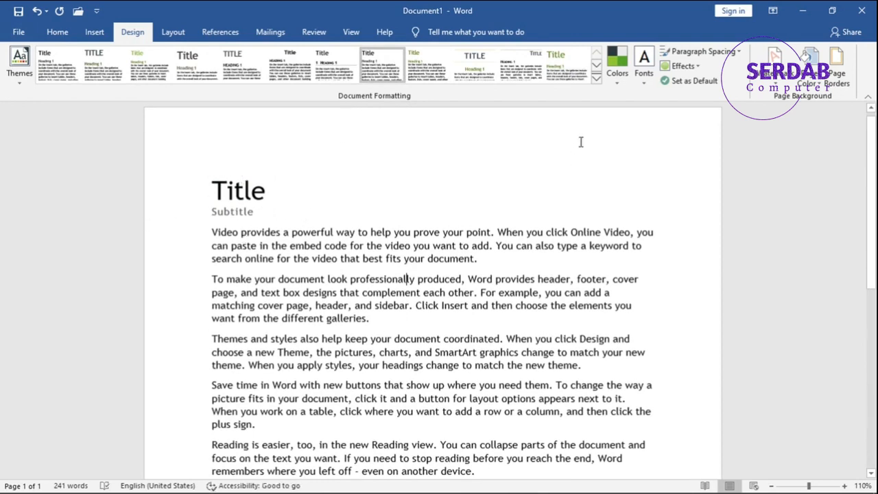
Try the Yellow theme colors and settle on the Red color scheme.
click(617, 75)
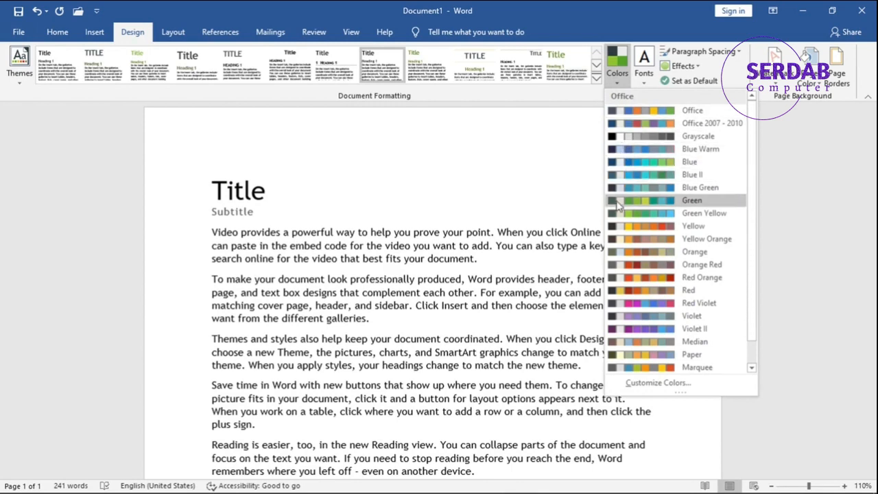
click(621, 227)
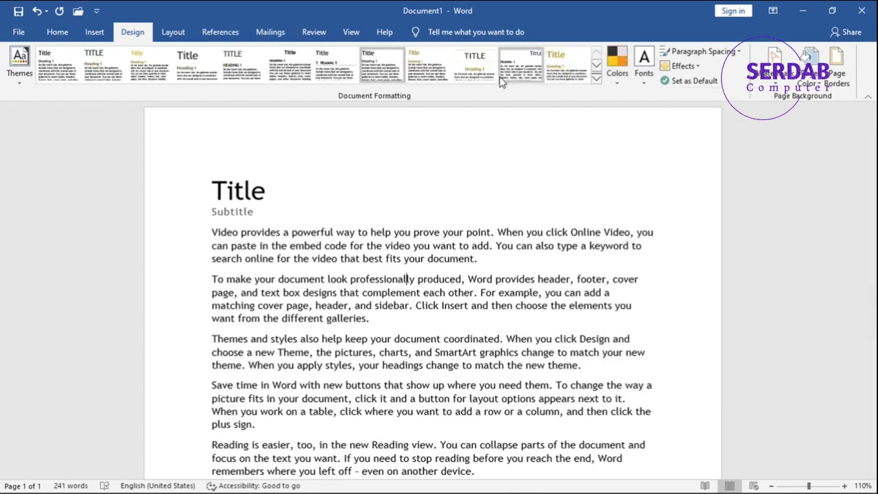
click(616, 72)
click(641, 291)
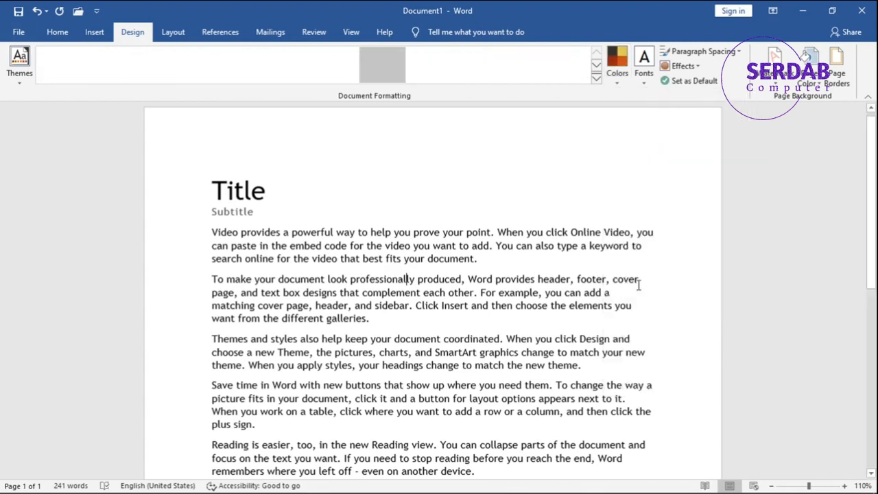
Preview the theme font sets on the document, including Corbel, Tw Cen MT-Rockwell, Consolas-Verdana and TrebuchetMS.
click(642, 71)
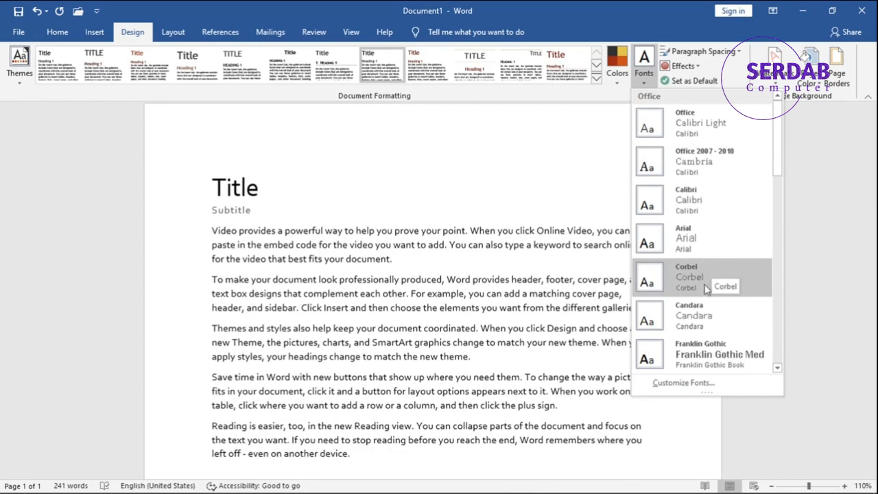
scroll(702, 315, down, 3)
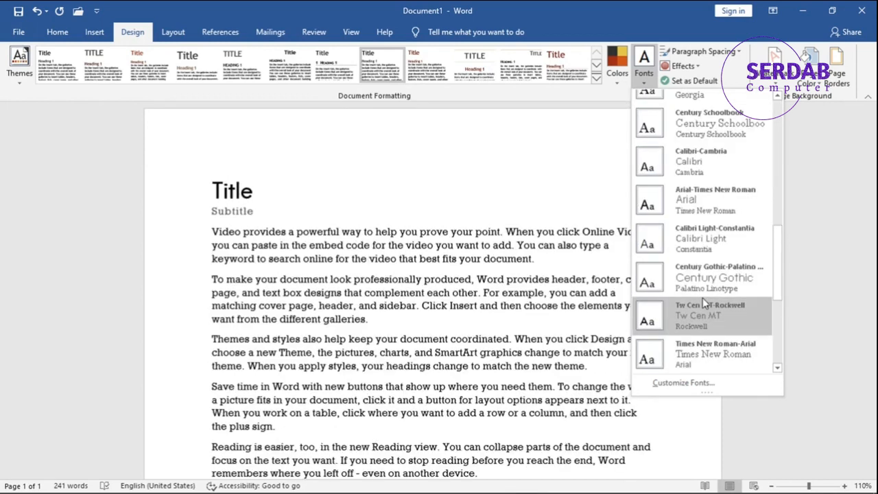
scroll(702, 305, down, 1)
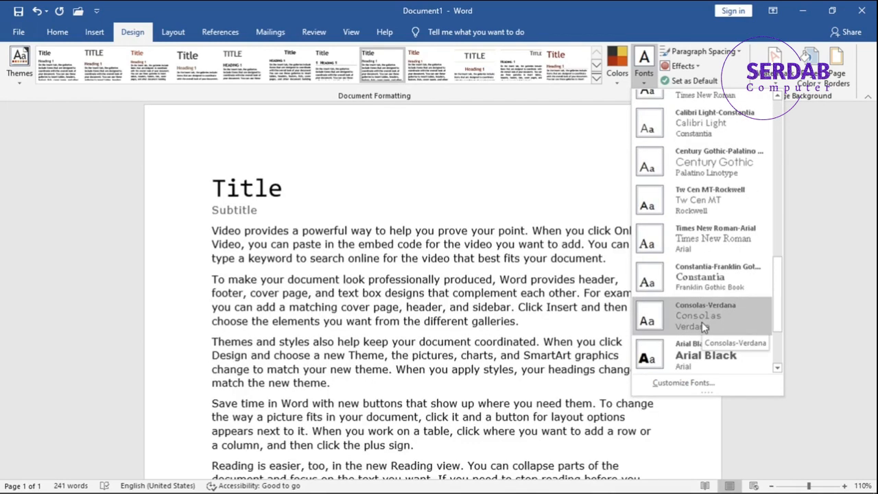
scroll(701, 322, down, 1)
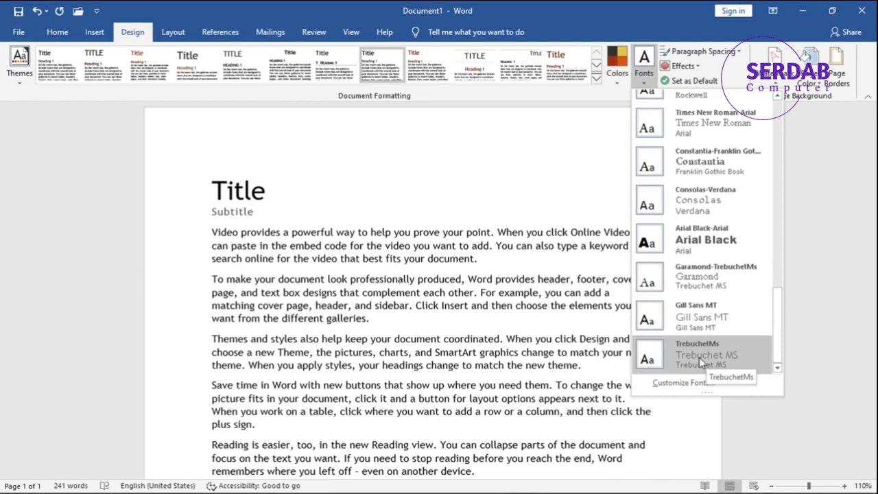
click(644, 77)
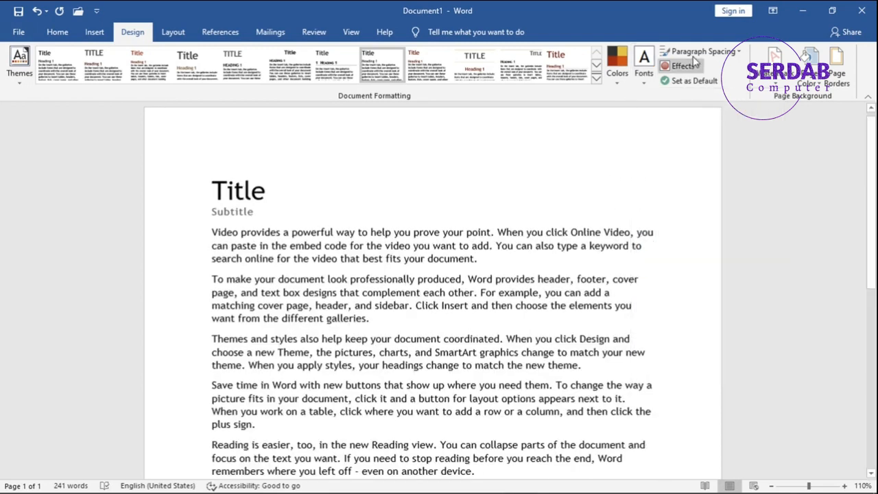
Preview the built-in paragraph spacing options and view the custom paragraph spacing defaults, cancelling without changes.
click(717, 55)
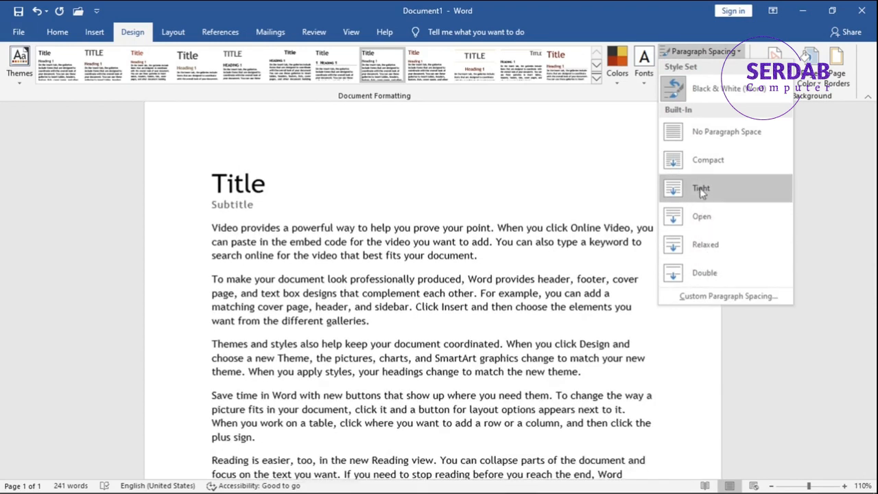
click(738, 53)
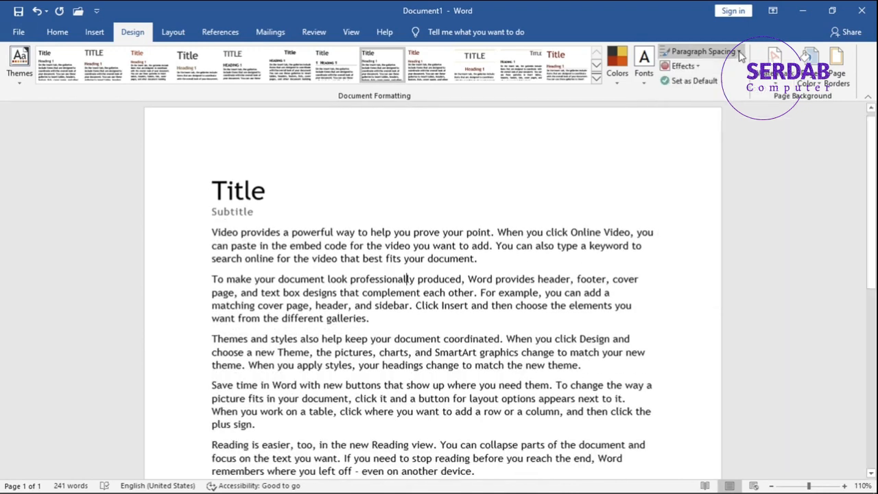
click(739, 54)
click(739, 53)
click(739, 54)
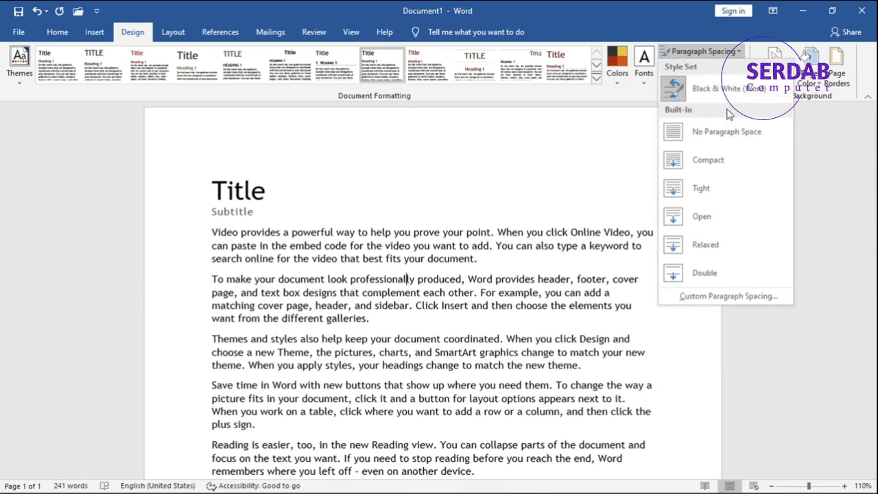
click(717, 297)
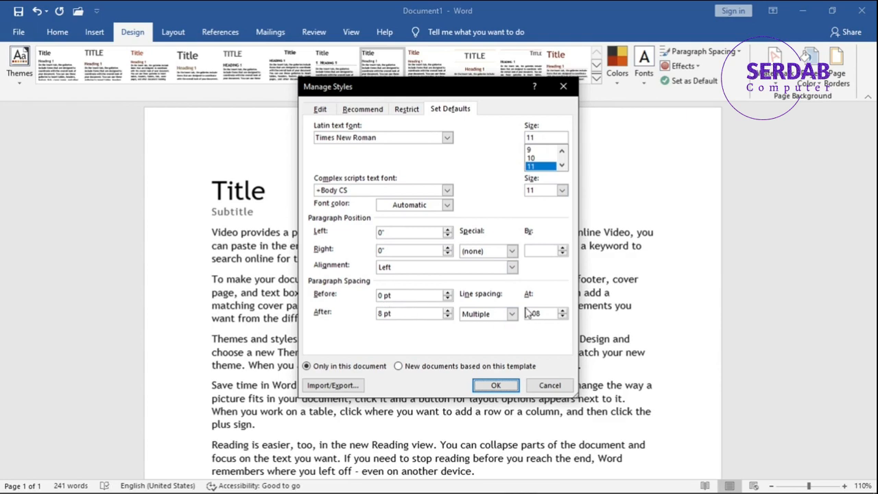
click(549, 384)
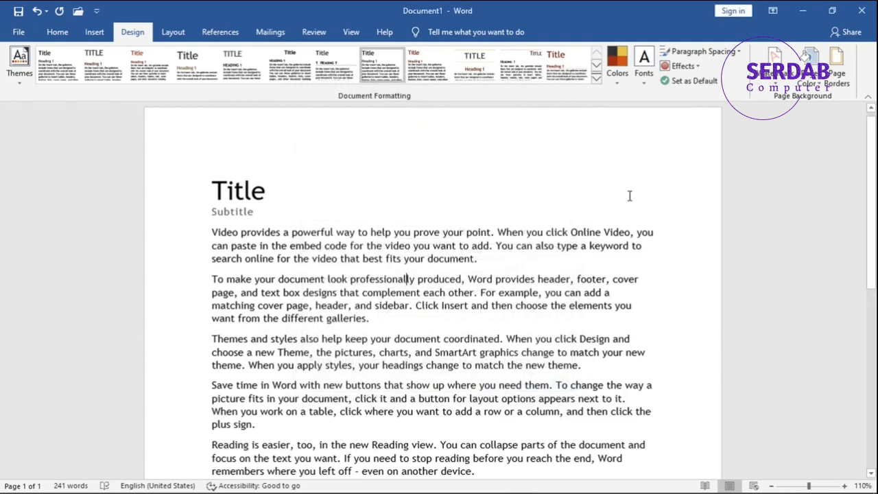
Look through the theme effects gallery and the paragraph spacing options, closing them without applying anything.
click(686, 52)
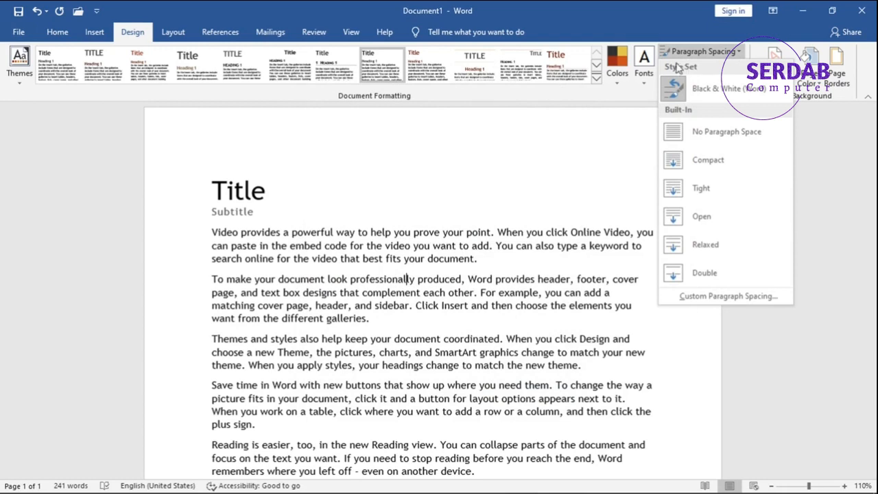
click(680, 68)
click(679, 65)
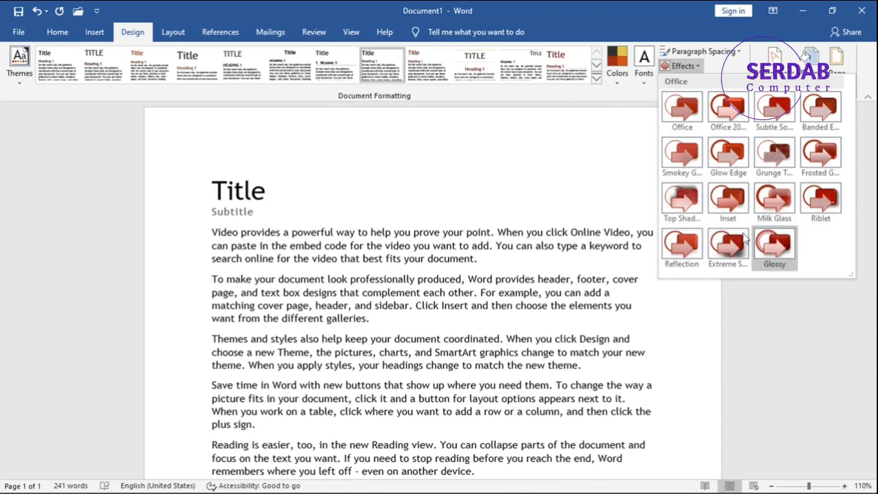
click(703, 51)
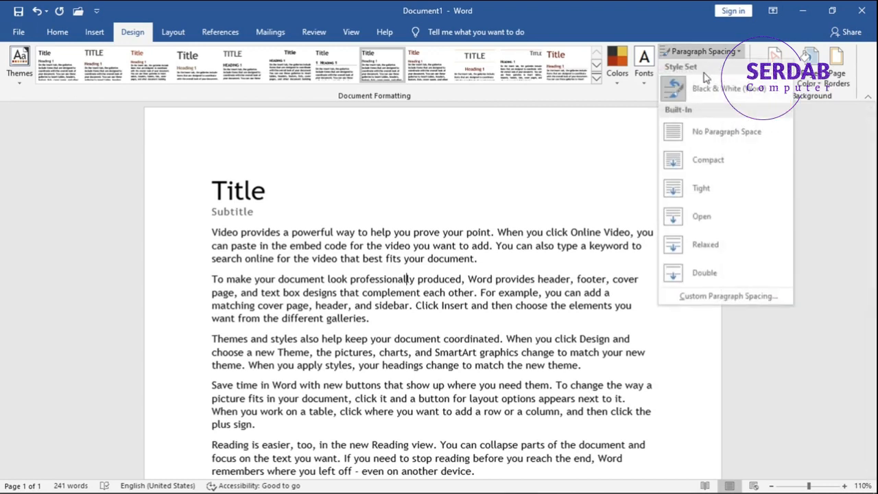
click(757, 46)
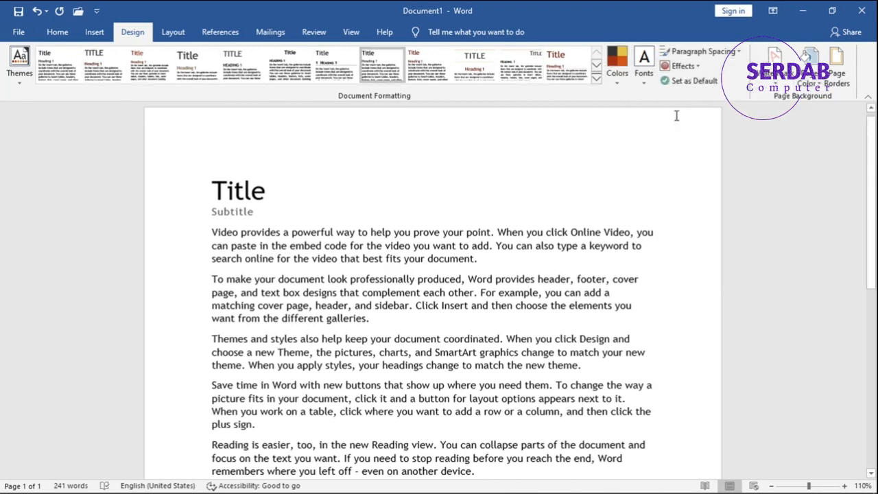
Start setting the current style set and theme as the default for new blank documents, and decline the confirmation.
click(687, 83)
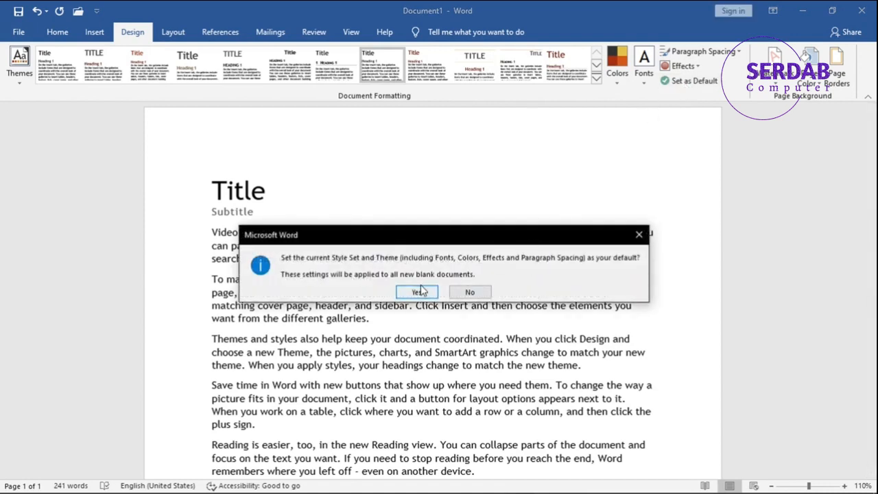
click(468, 291)
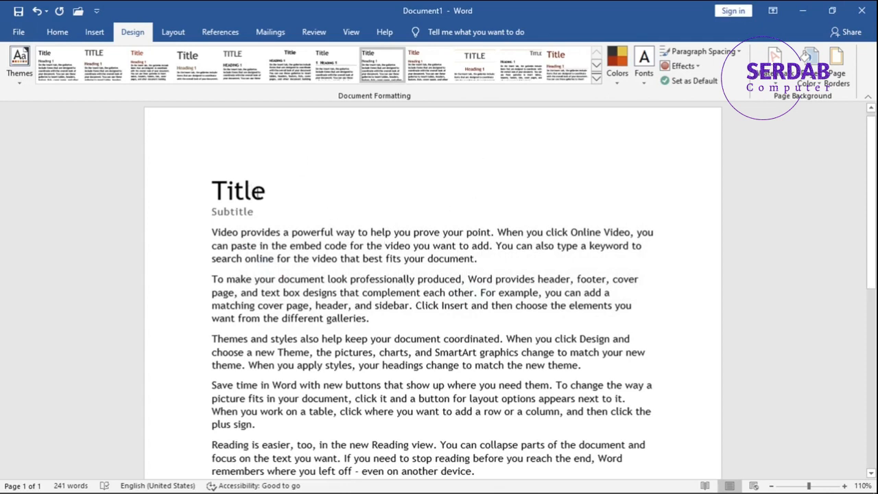
Select the title and the subtitle in turn to check their font formatting, and clear the selection.
double_click(256, 195)
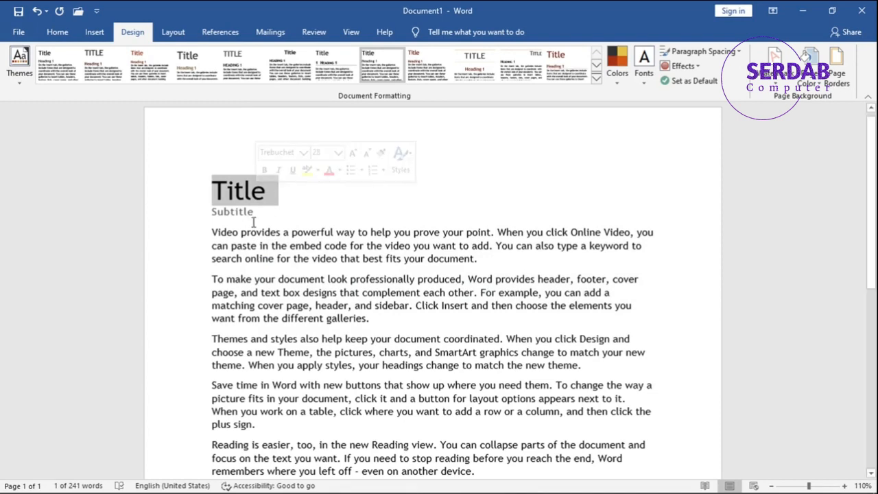
double_click(243, 214)
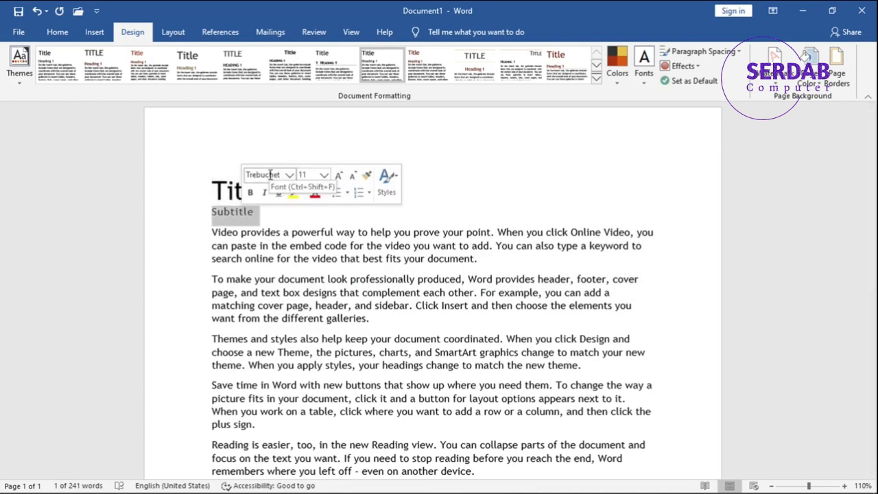
click(424, 261)
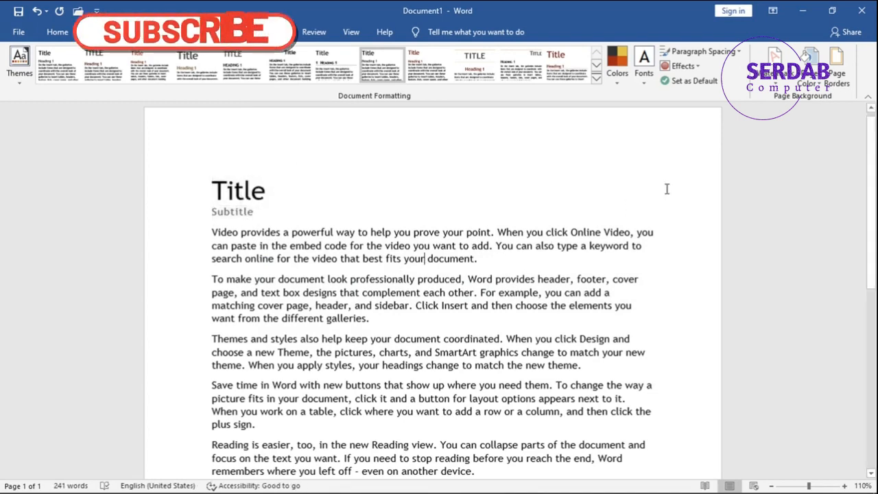